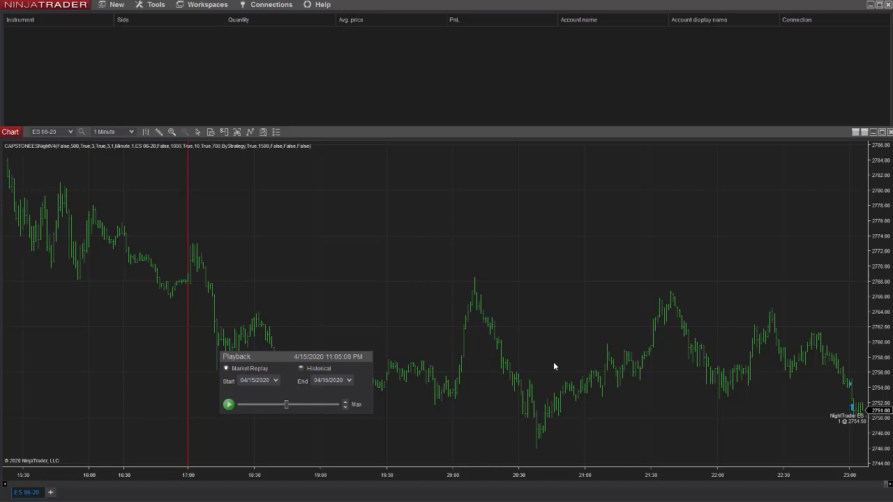
Zoom the ES 06-20 chart onto the latest evening bars and move the Playback panel lower-left.
left_click_drag(810, 476, 625, 468)
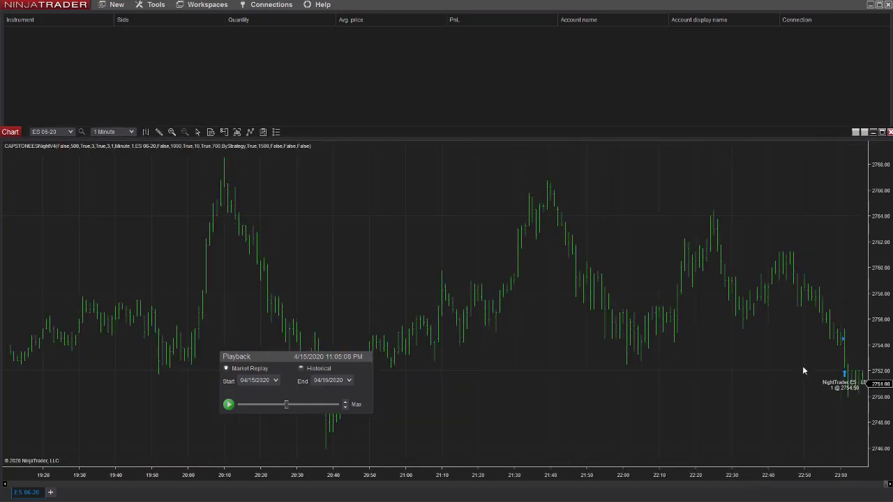
scroll(604, 279, "down", 5)
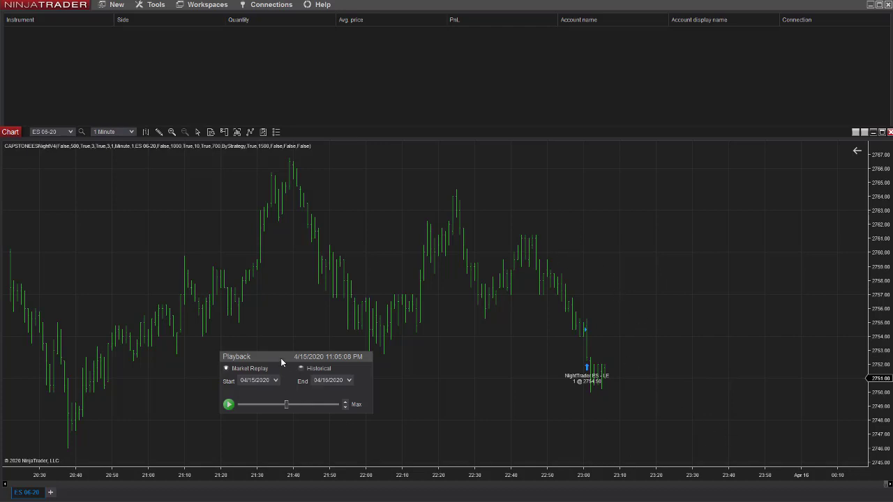
left_click_drag(280, 358, 166, 396)
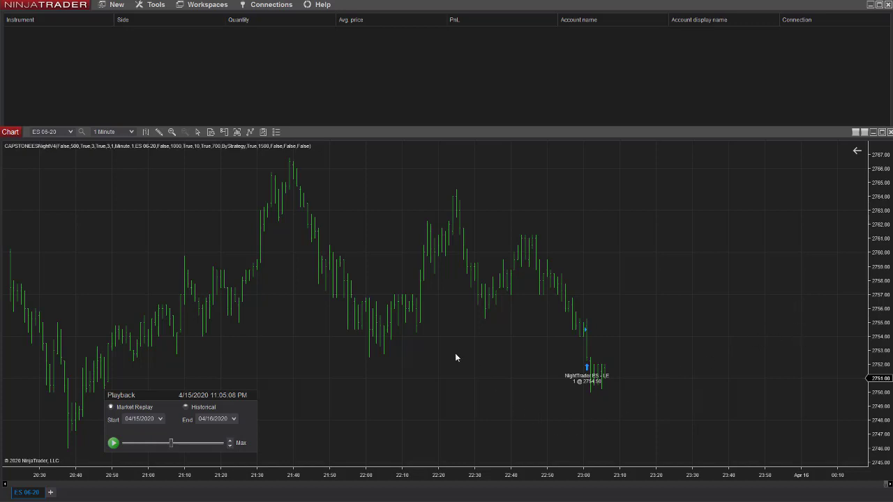
In the chart's Strategies dialog, set Start behavior to 'Immediately submit, synchronize account'.
right_click(283, 293)
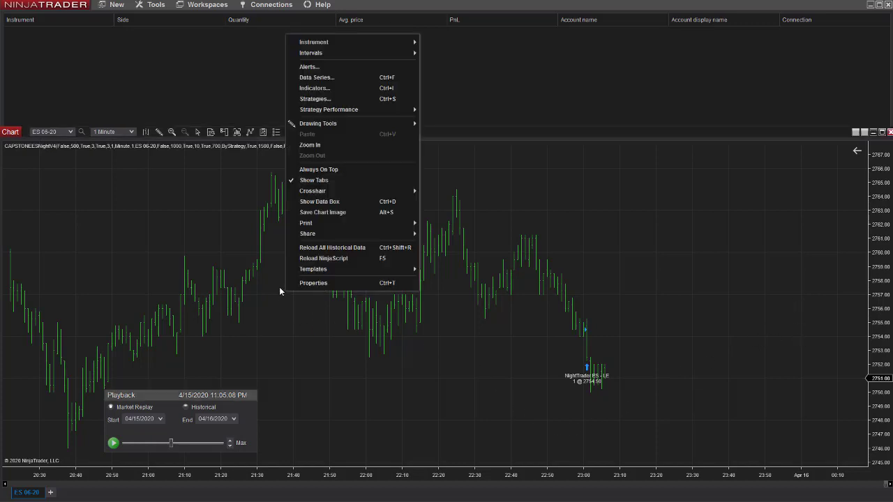
left_click(354, 100)
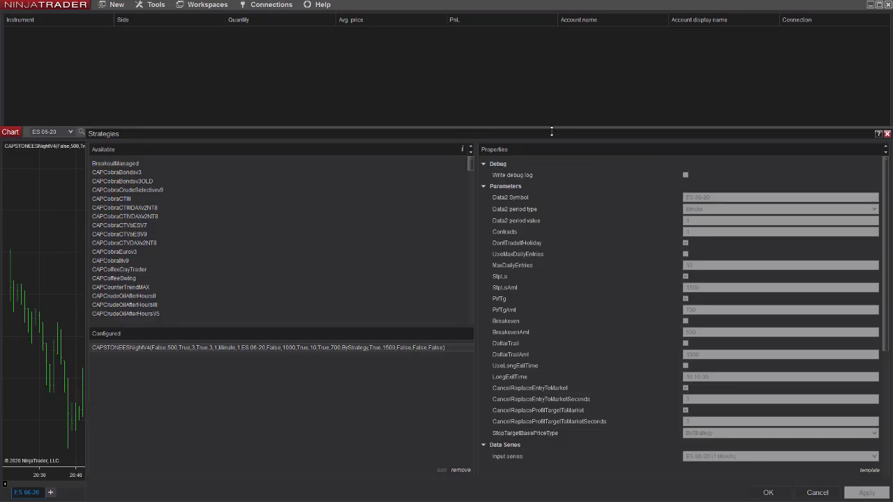
left_click_drag(550, 133, 445, 75)
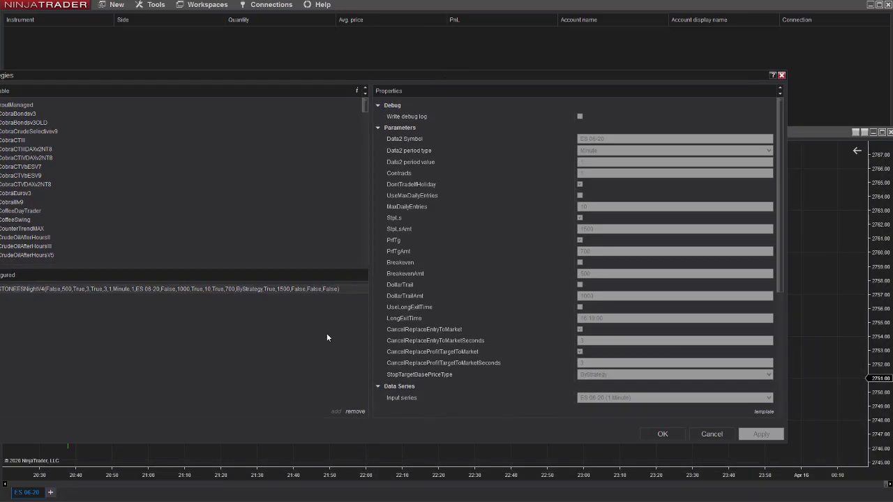
scroll(688, 351, "down", 5)
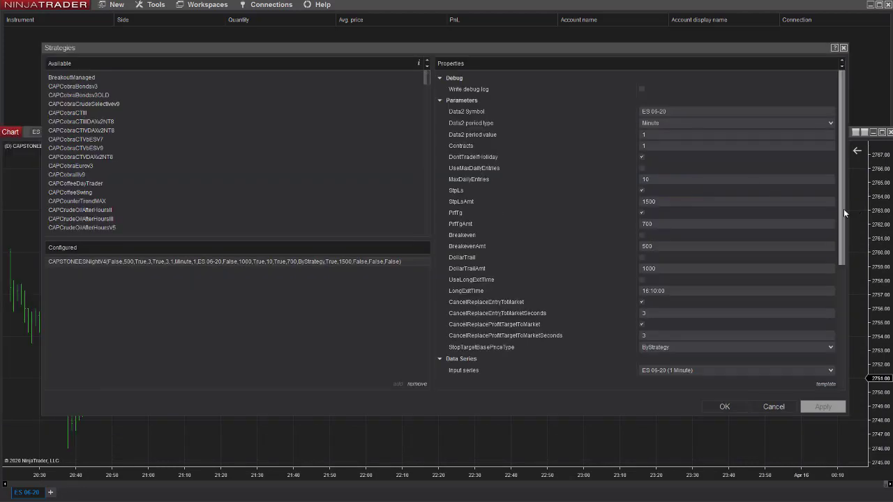
left_click_drag(844, 208, 857, 341)
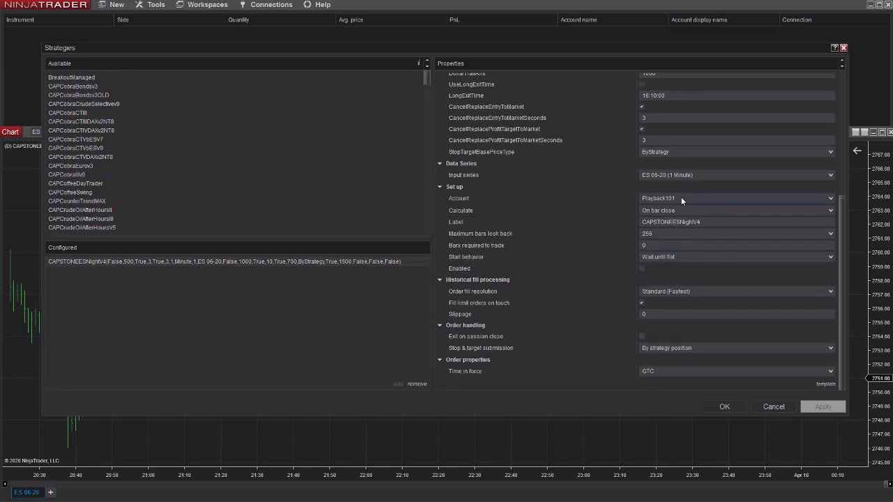
left_click(679, 256)
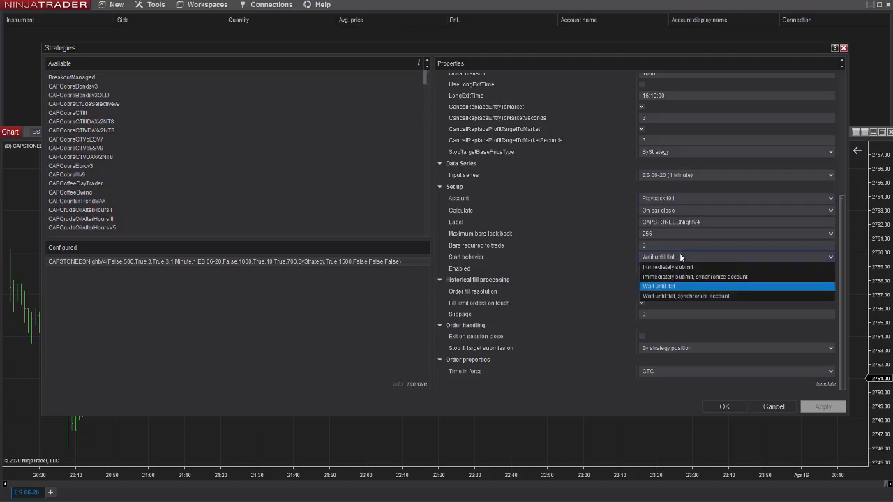
left_click(710, 277)
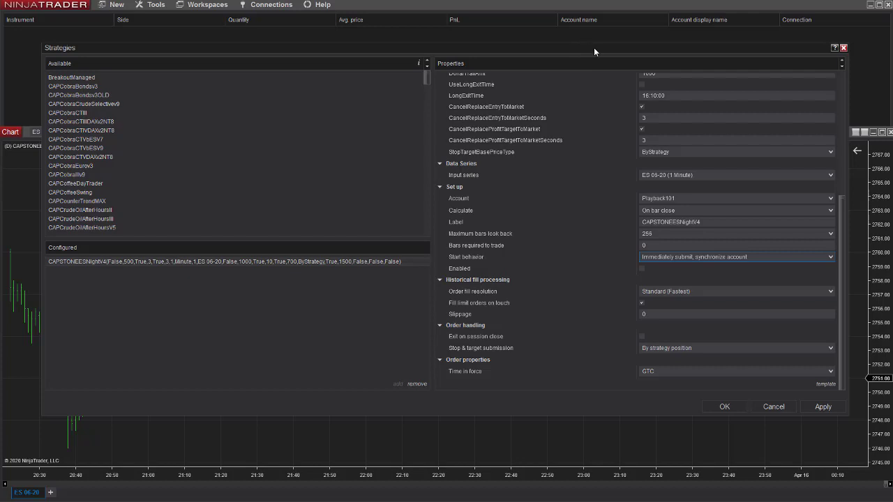
left_click_drag(595, 48, 593, 72)
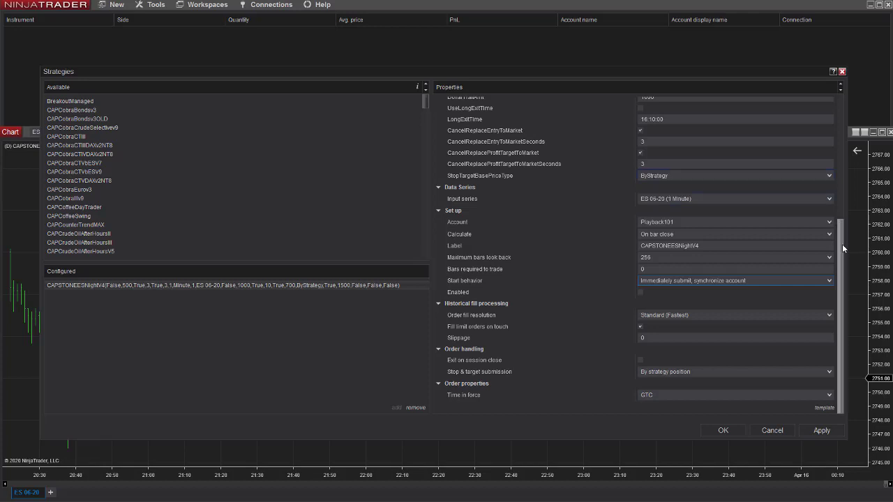
left_click_drag(842, 244, 846, 177)
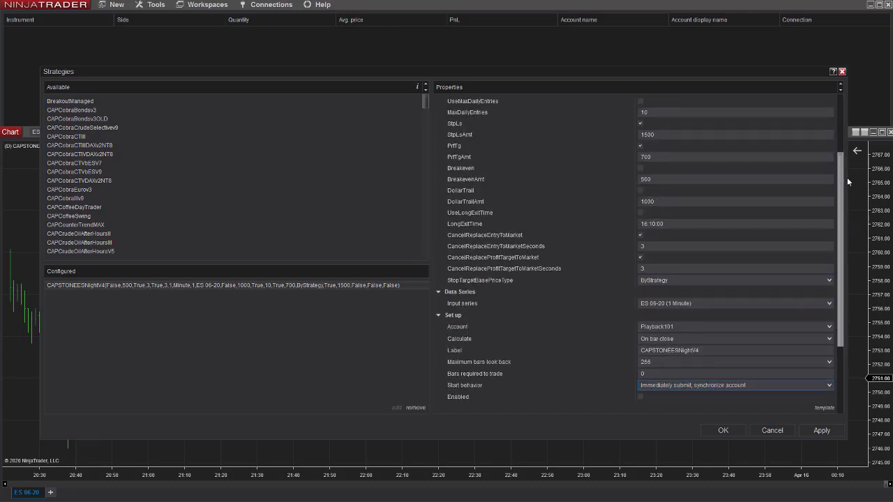
left_click_drag(848, 177, 844, 258)
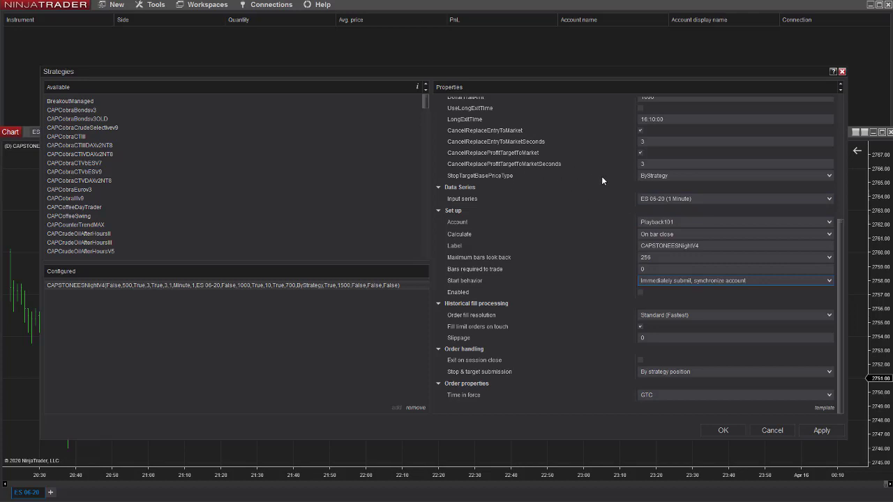
Keep StopTargetBasePriceType at ByStrategy and toggle the strategy's Enabled checkbox.
left_click(656, 177)
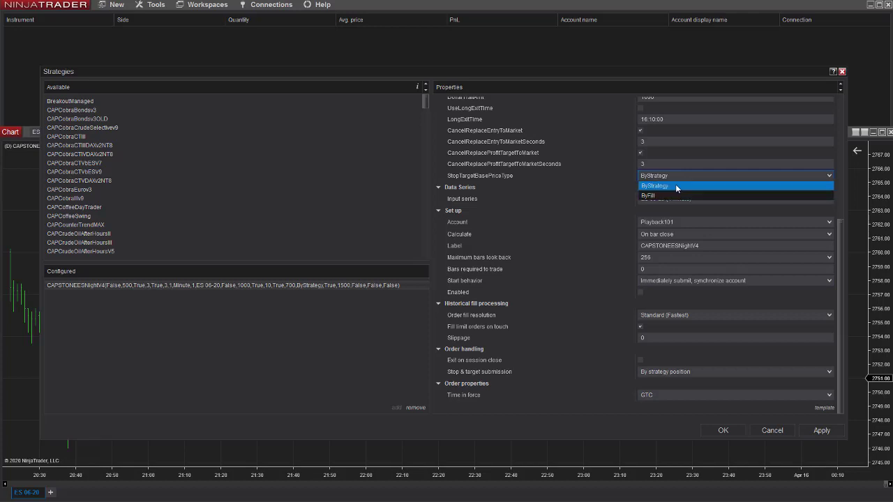
left_click(676, 186)
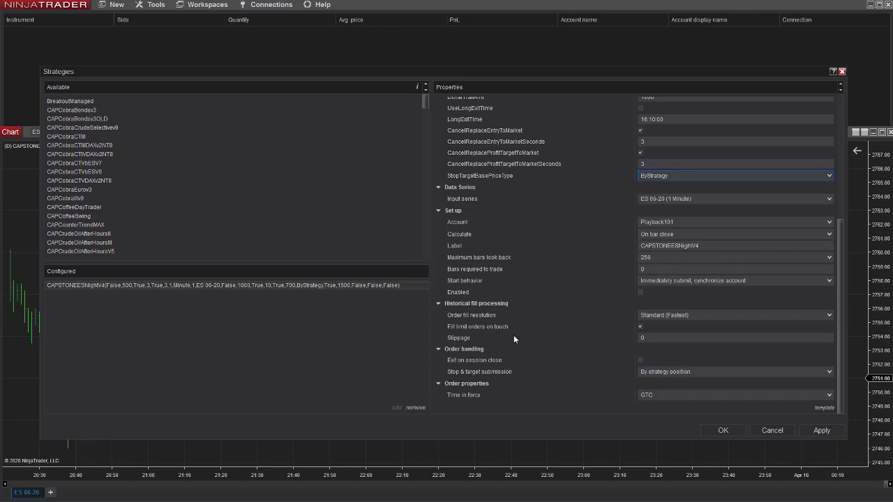
left_click_drag(598, 78, 593, 98)
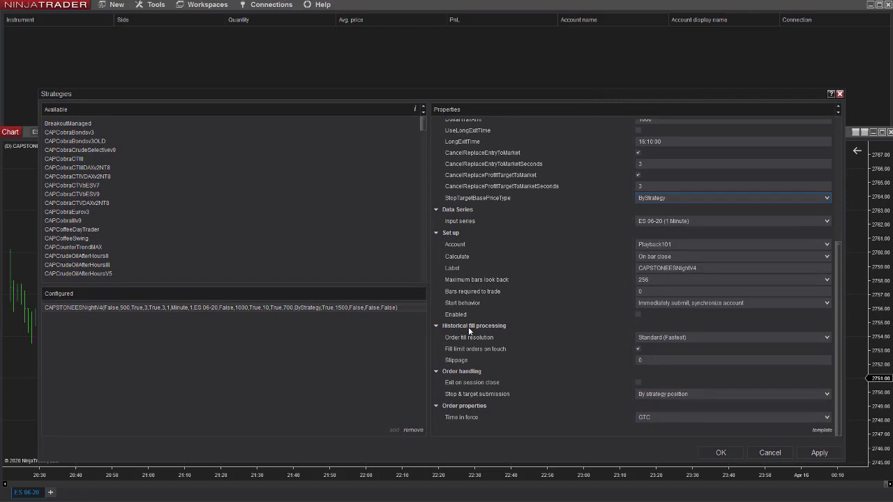
left_click(640, 317)
left_click(638, 315)
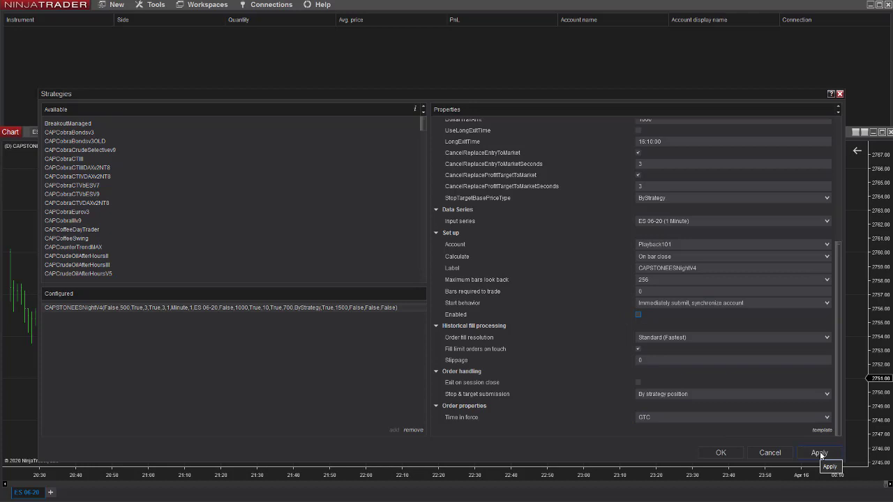
left_click(721, 453)
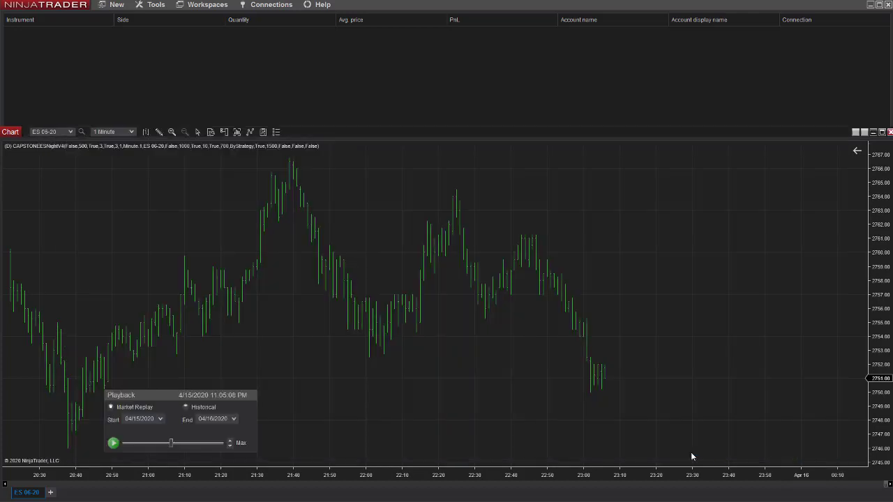
left_click(113, 443)
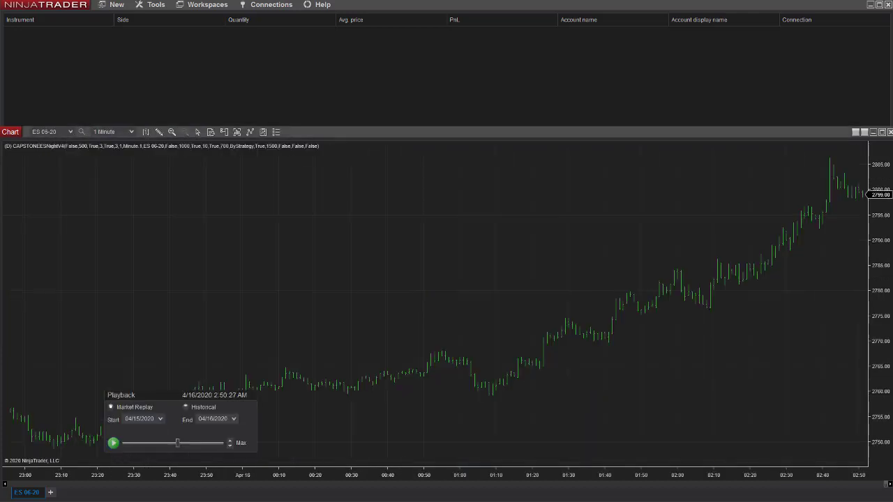
left_click(230, 446)
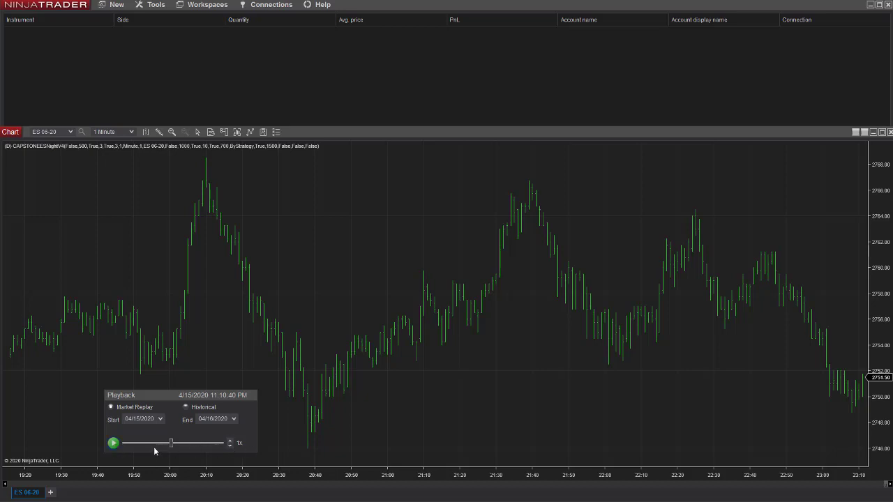
left_click(113, 444)
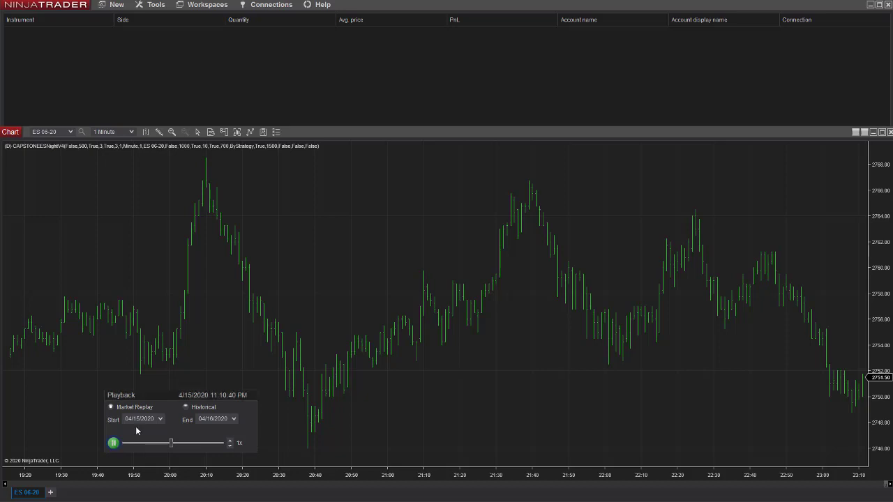
Reopen the chart's Strategies dialog, enable CAPSTONEESNightV4 and apply the settings.
right_click(389, 204)
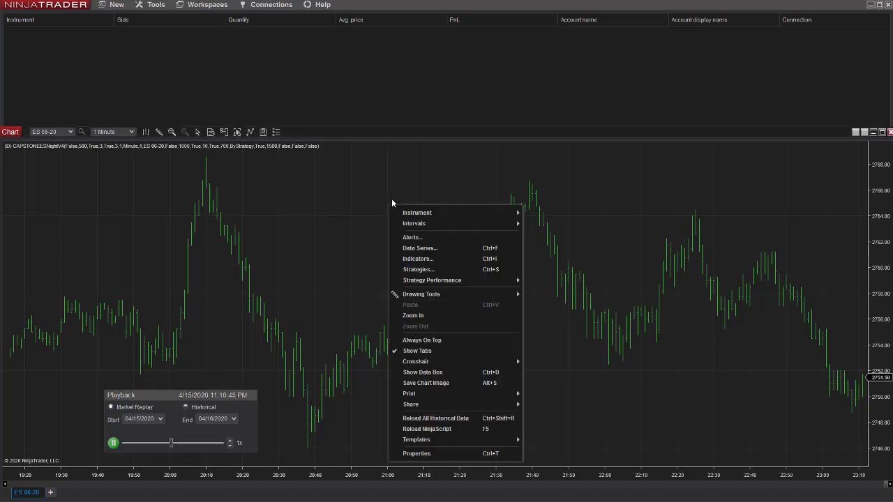
left_click(427, 271)
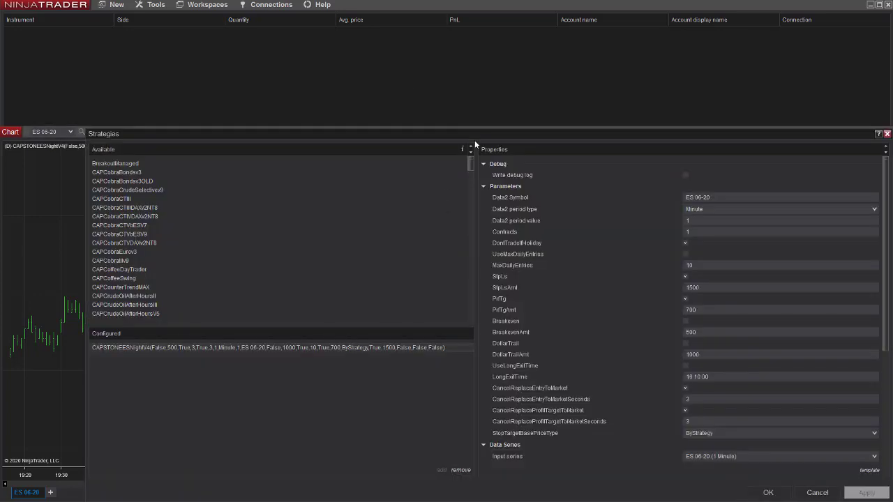
left_click_drag(475, 140, 386, 65)
left_click_drag(782, 161, 787, 326)
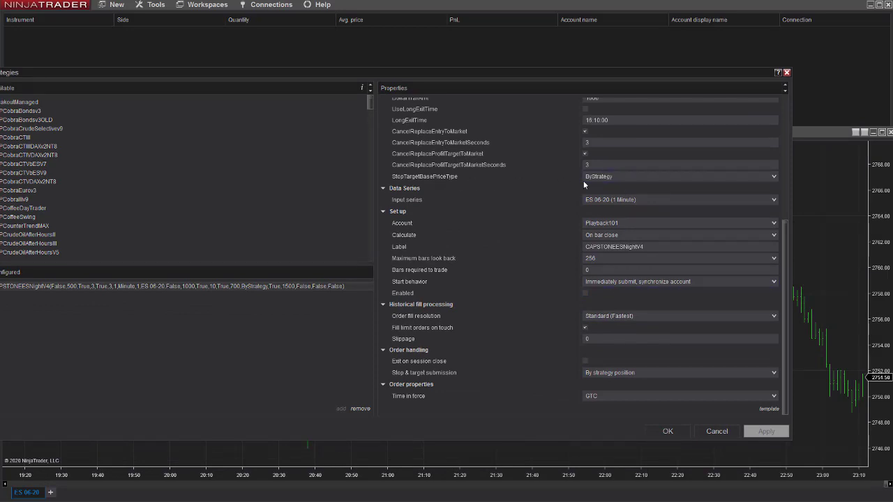
left_click(587, 294)
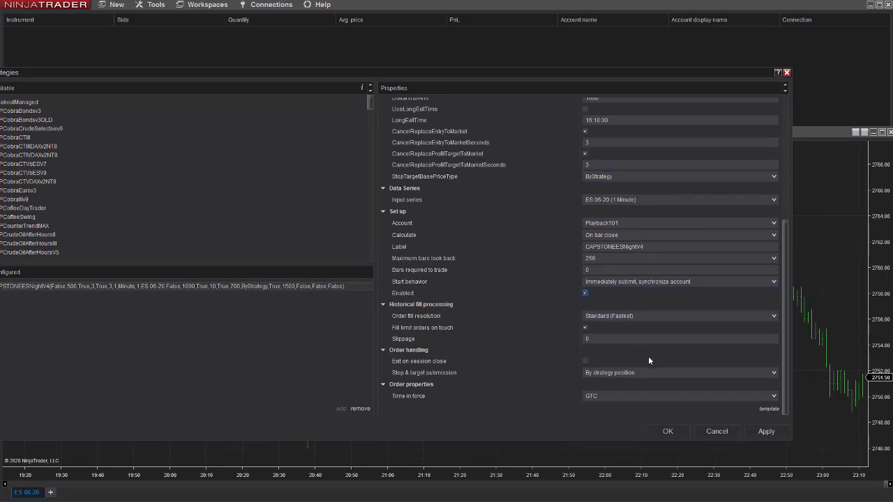
left_click(766, 433)
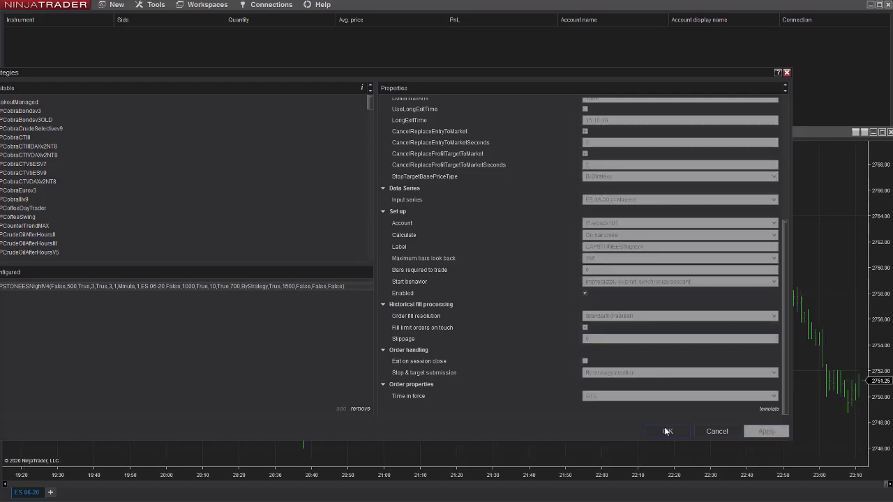
Close the strategy settings and show the Control Center's Orders list for the synced long.
left_click(665, 432)
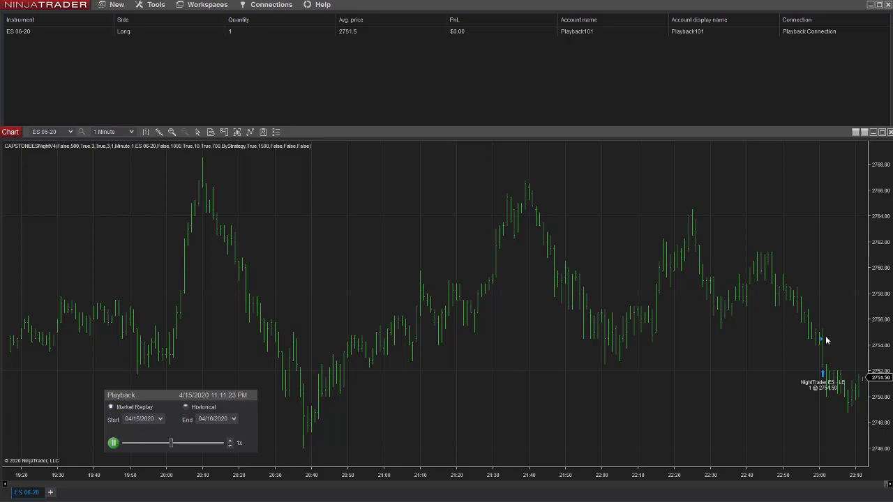
left_click(332, 66)
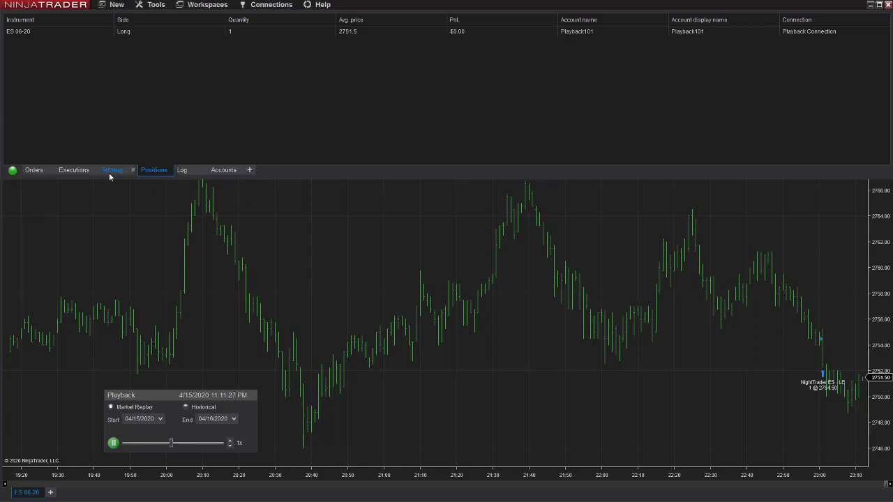
left_click(34, 171)
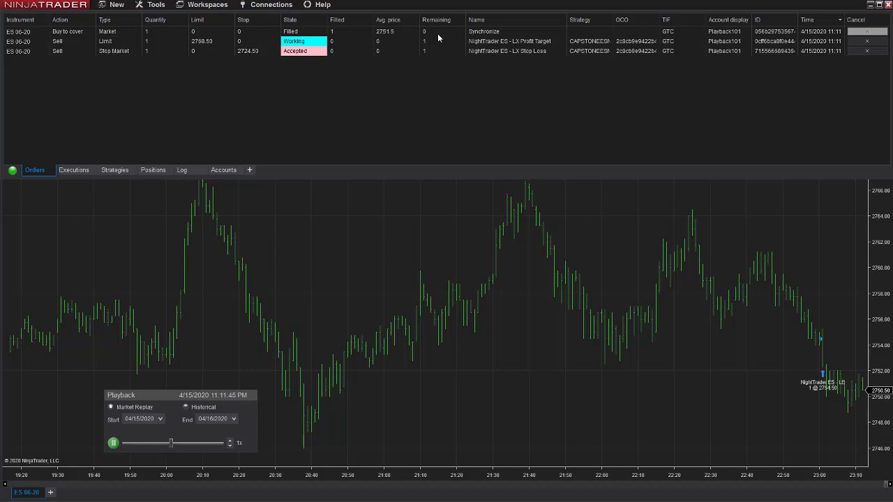
Inspect the 2768.50 target, 2724.50 stop and Synchronize buy orders, then widen the chart to 16:00–23:00.
left_click(212, 43)
left_click(238, 54)
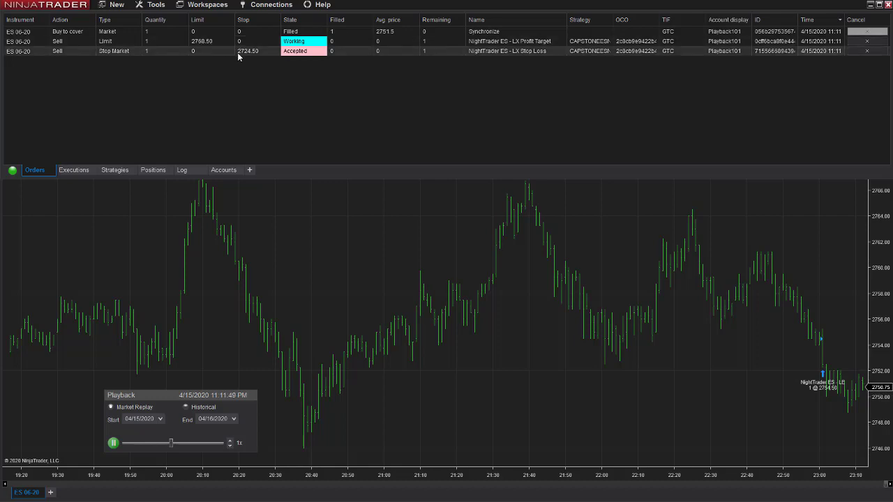
left_click(388, 35)
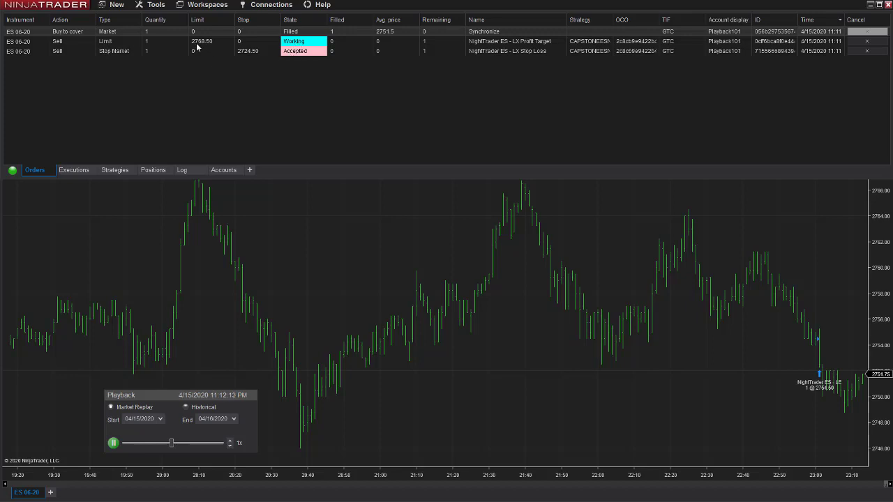
left_click(256, 53)
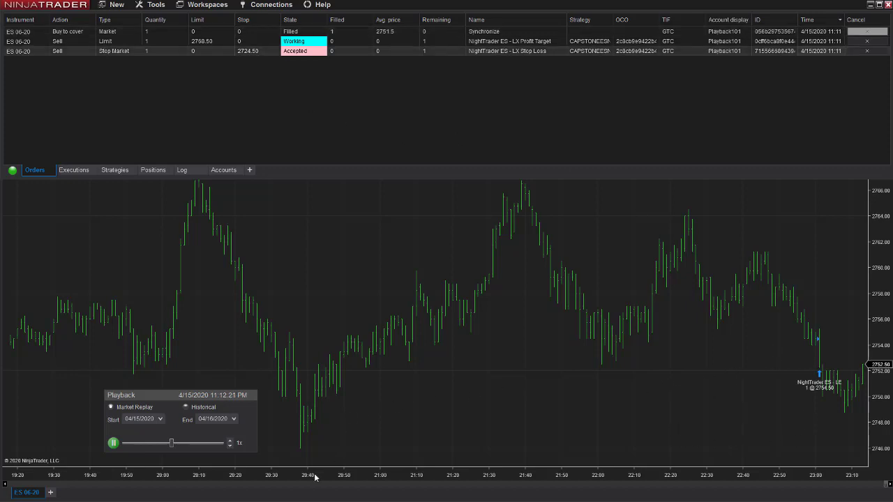
left_click_drag(316, 478, 399, 479)
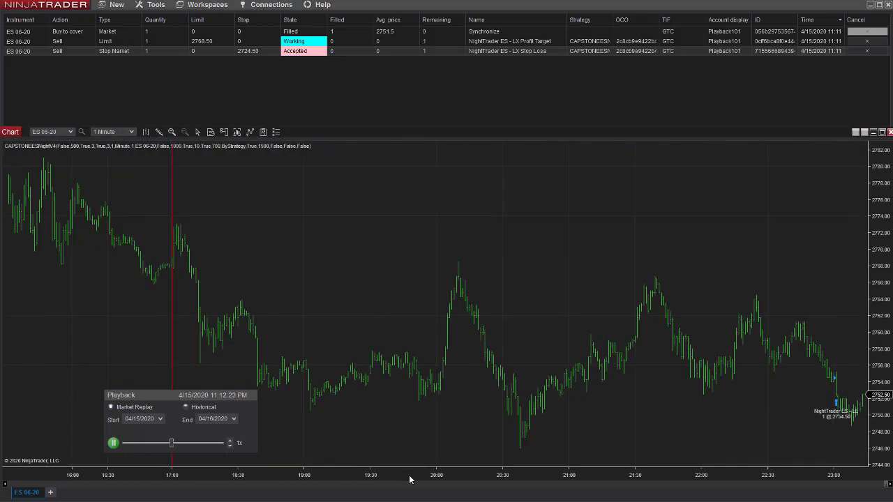
Raise replay speed to Max until the 2768.50 target fills, then view the $850.00 realized PnL in Accounts.
left_click(232, 442)
left_click(230, 442)
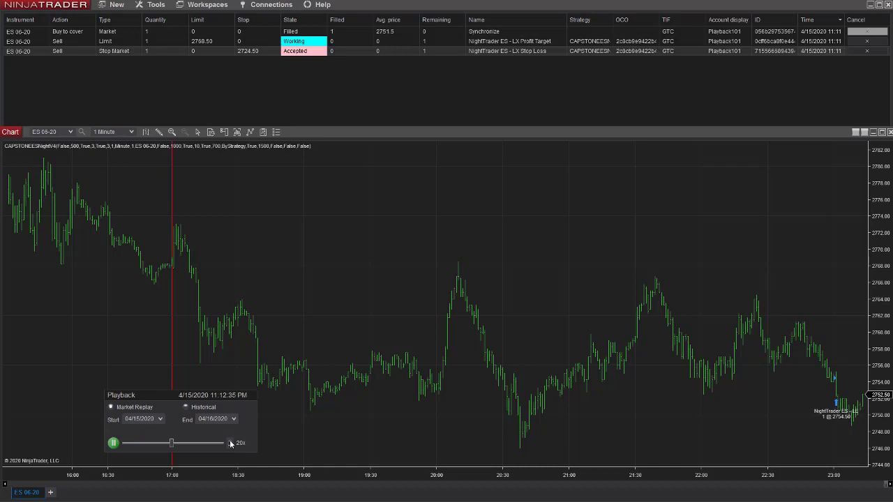
left_click(231, 442)
left_click(232, 442)
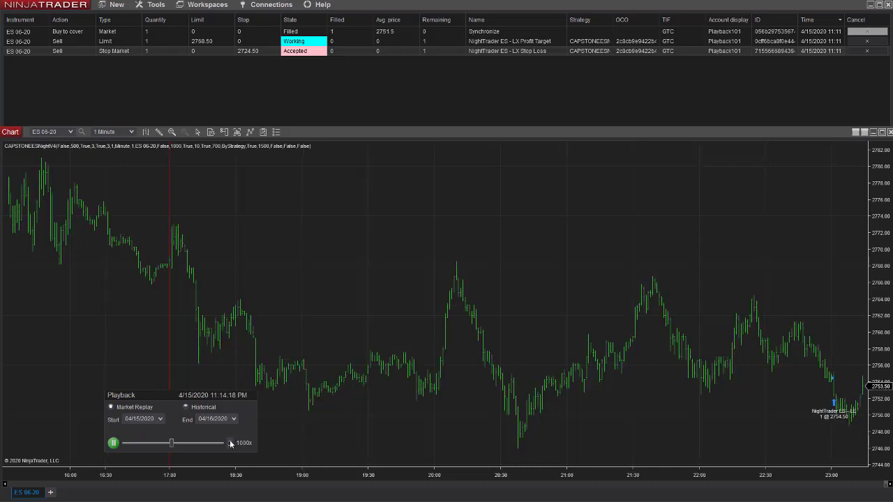
left_click(231, 442)
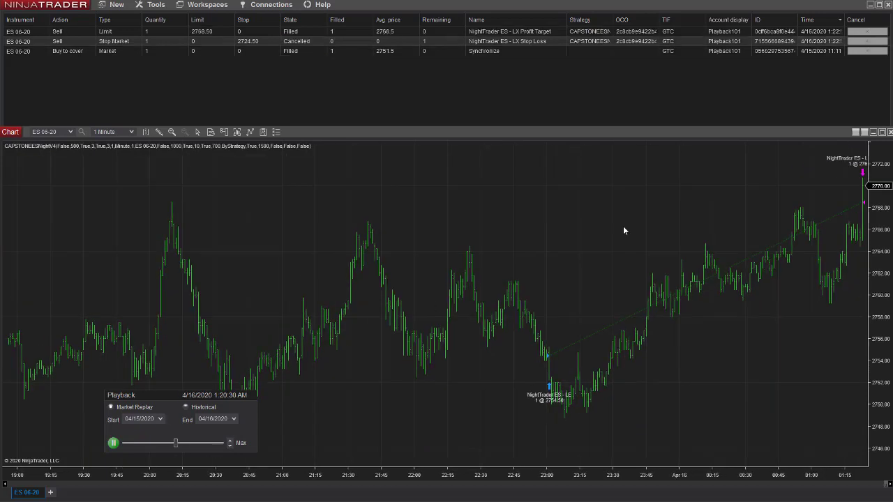
left_click(439, 96)
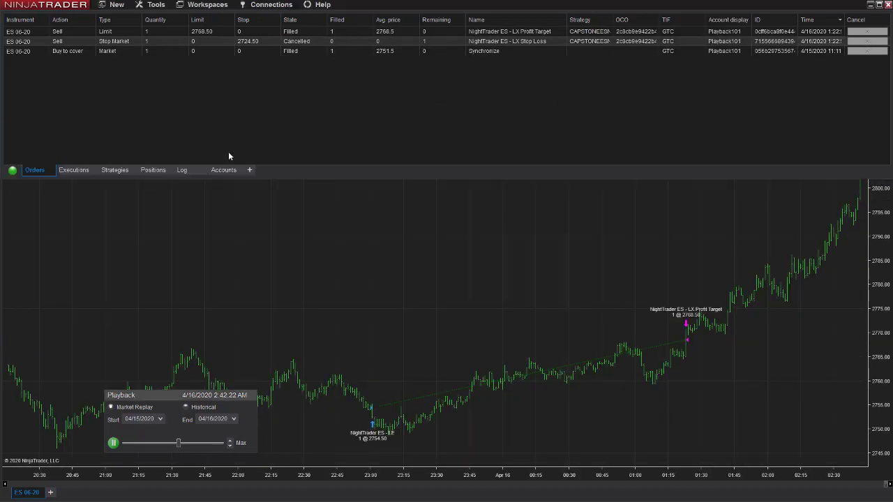
left_click(221, 171)
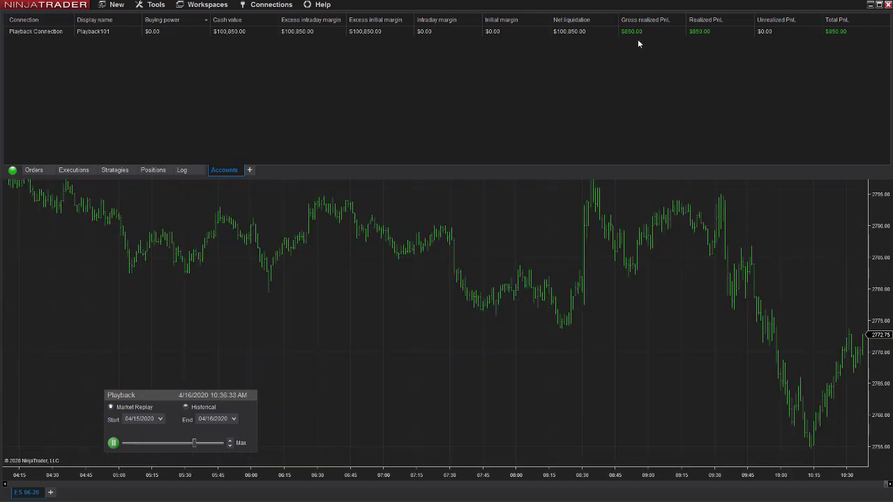
Compress the finished chart to show the 2754.50 entry through the 2768.50 exit, moving Playback aside.
left_click(569, 379)
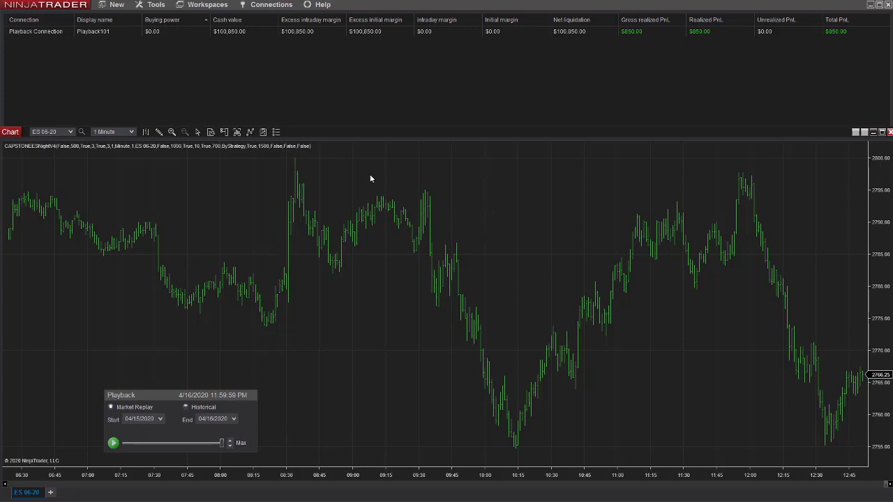
left_click_drag(398, 480, 522, 480)
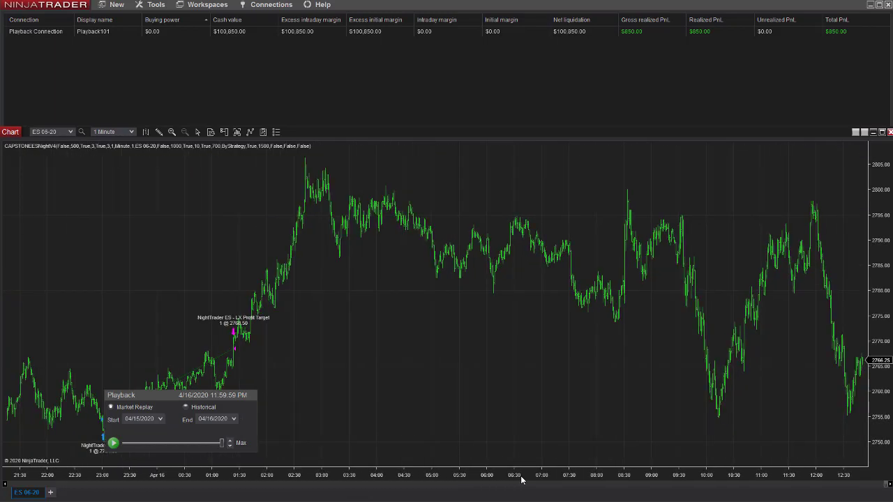
left_click_drag(166, 401, 88, 389)
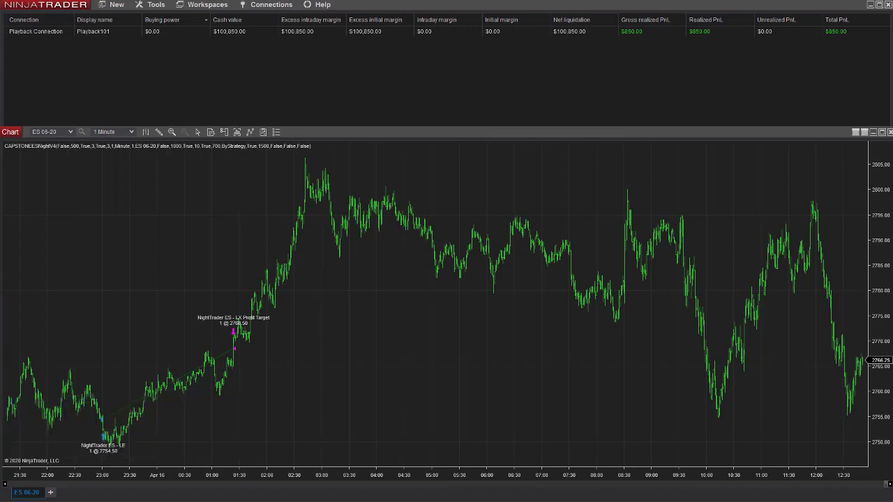